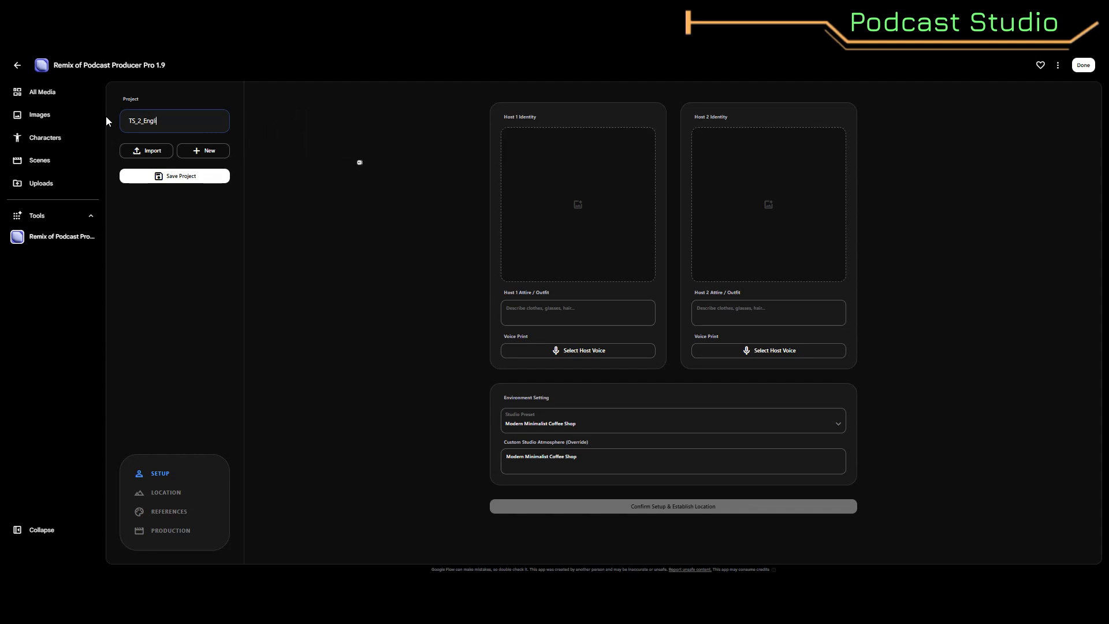
- Name the project TS_2_English and assign the man and woman character sheets as Host 1 and Host 2 identities
type("lish")
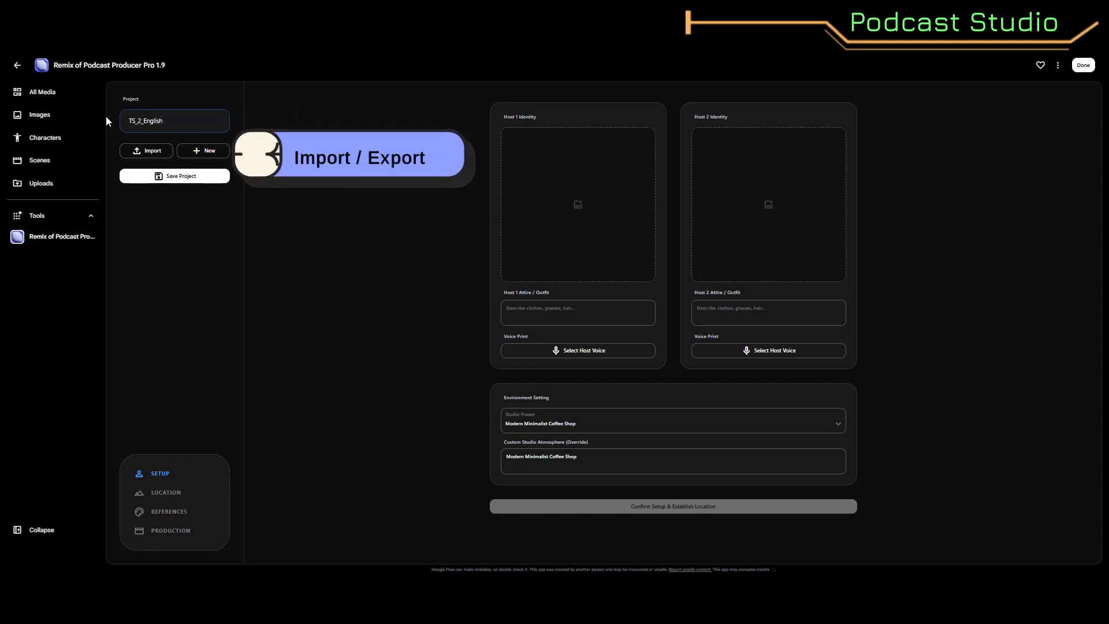
left_click(549, 230)
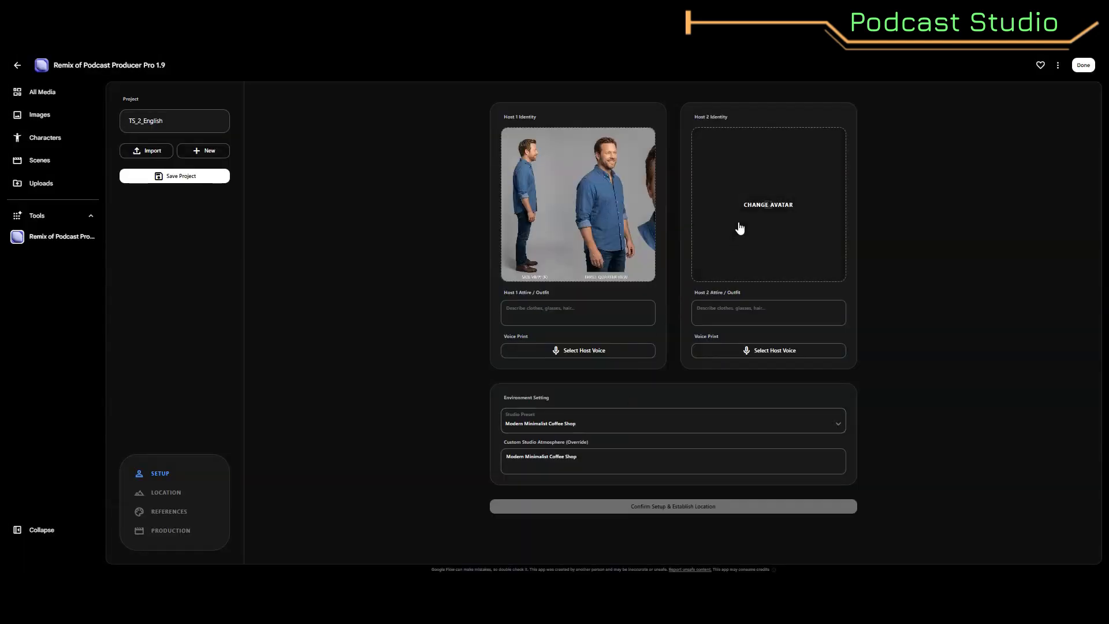
left_click(739, 229)
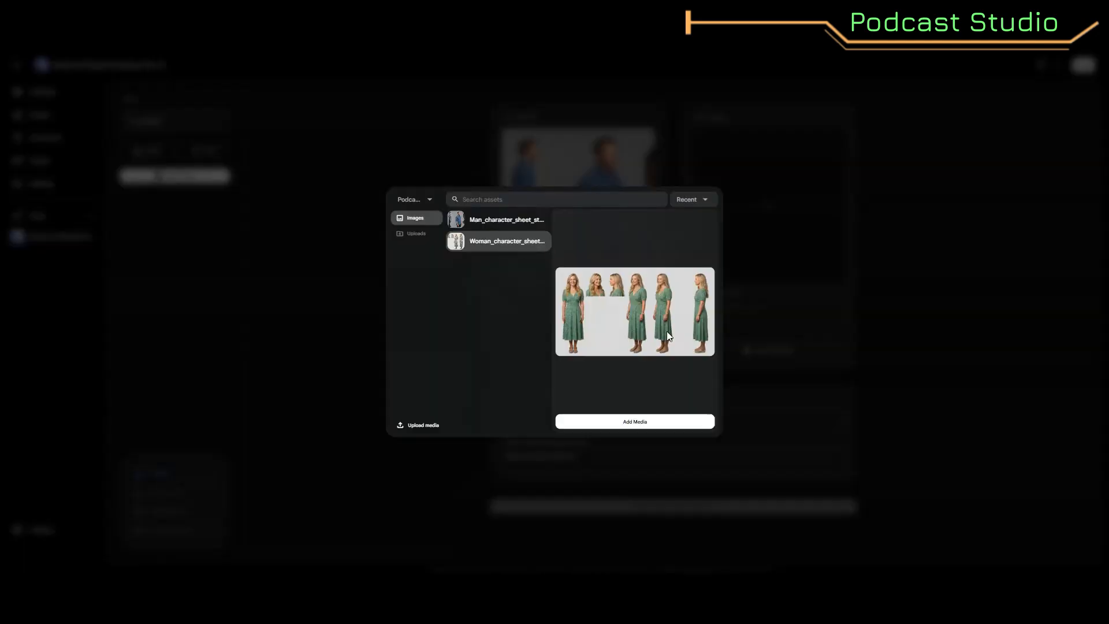
left_click(651, 420)
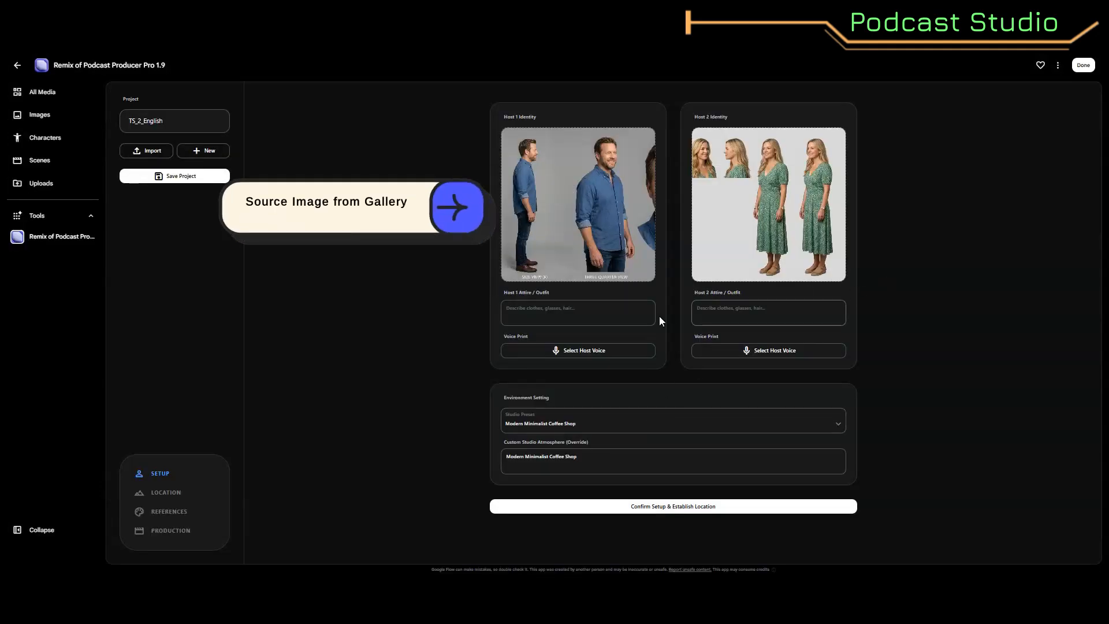
left_click(593, 310)
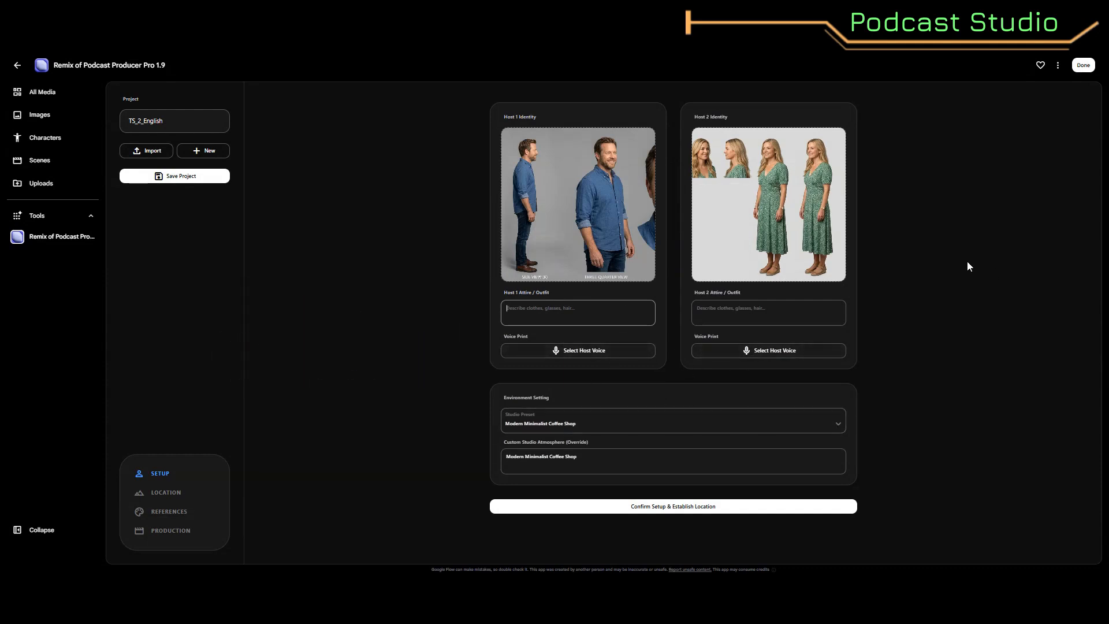
- Set the studio environment to the High-tech Corporate Office preset and confirm the setup to establish the location
left_click(827, 419)
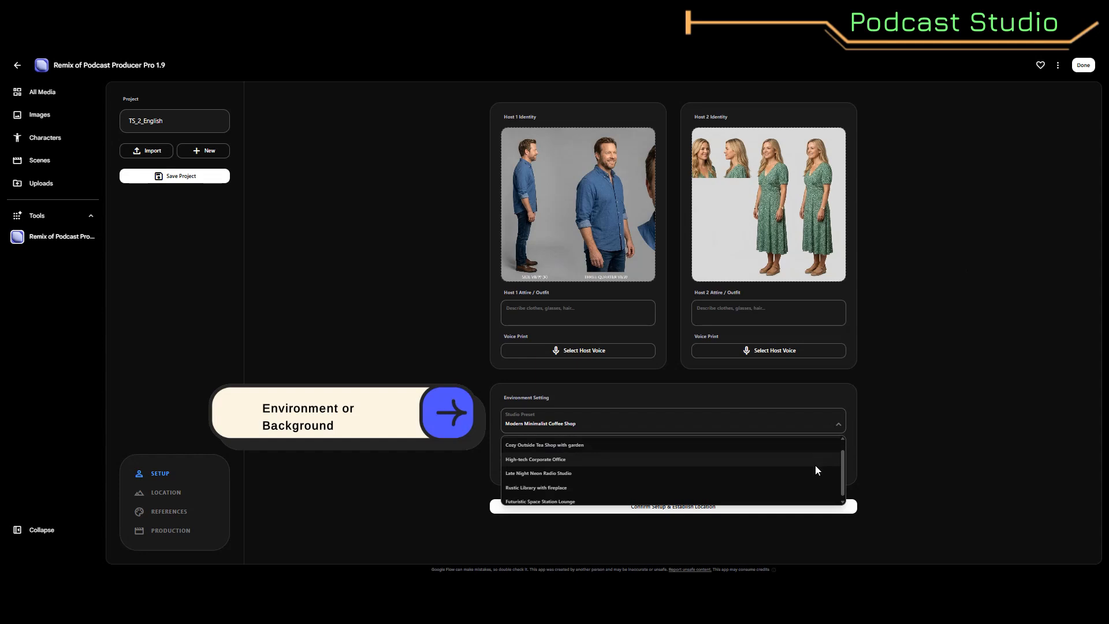
left_click(773, 443)
left_click(606, 460)
key("ctrl+a")
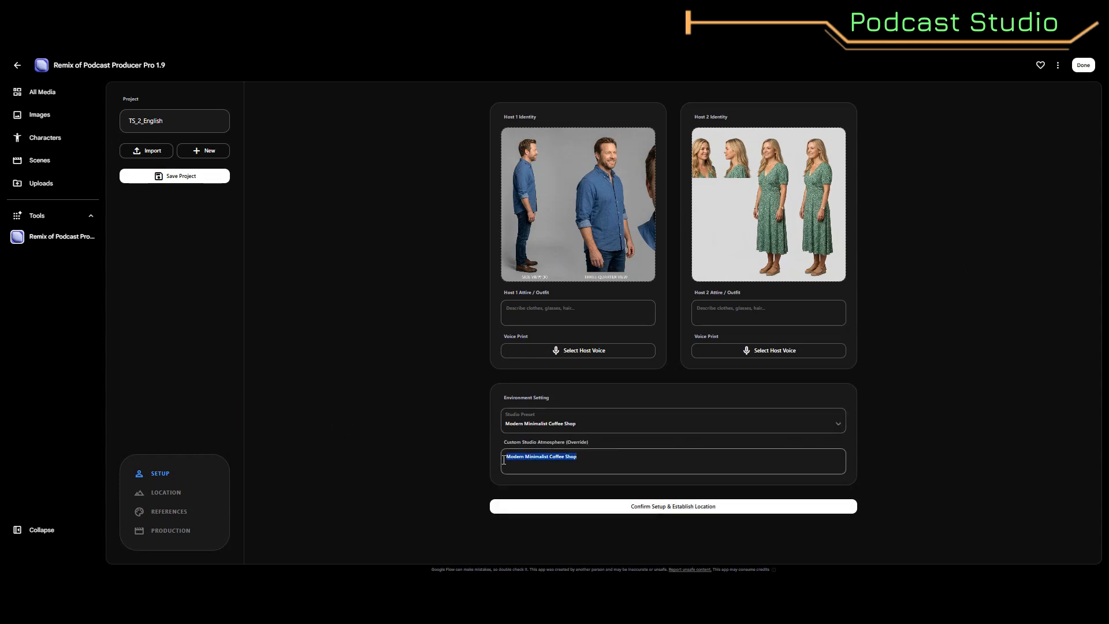
left_click(655, 424)
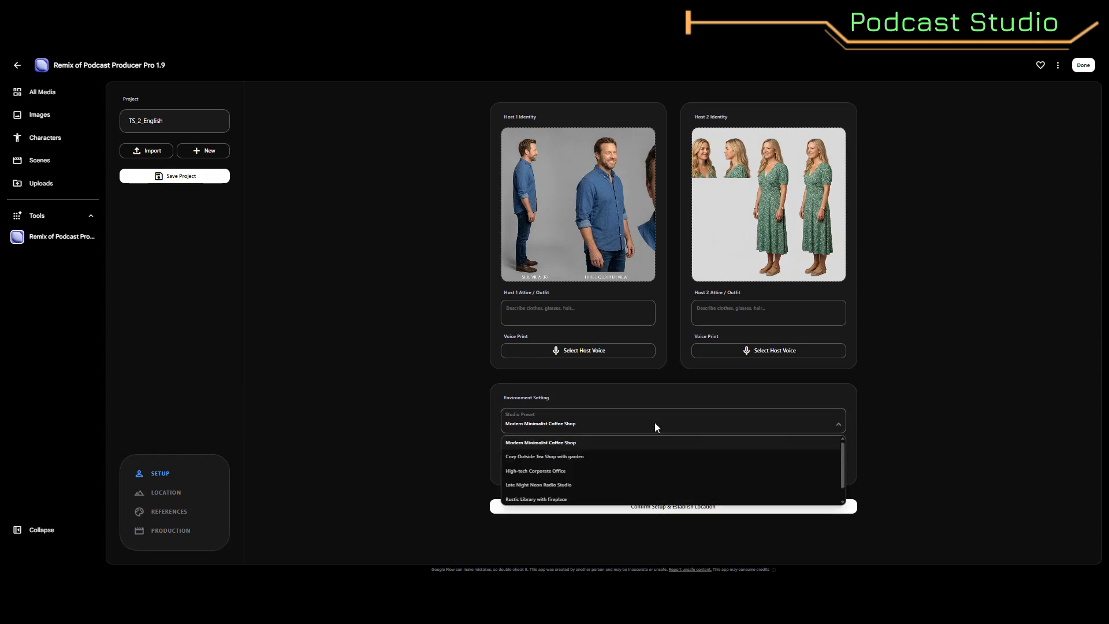
left_click(582, 471)
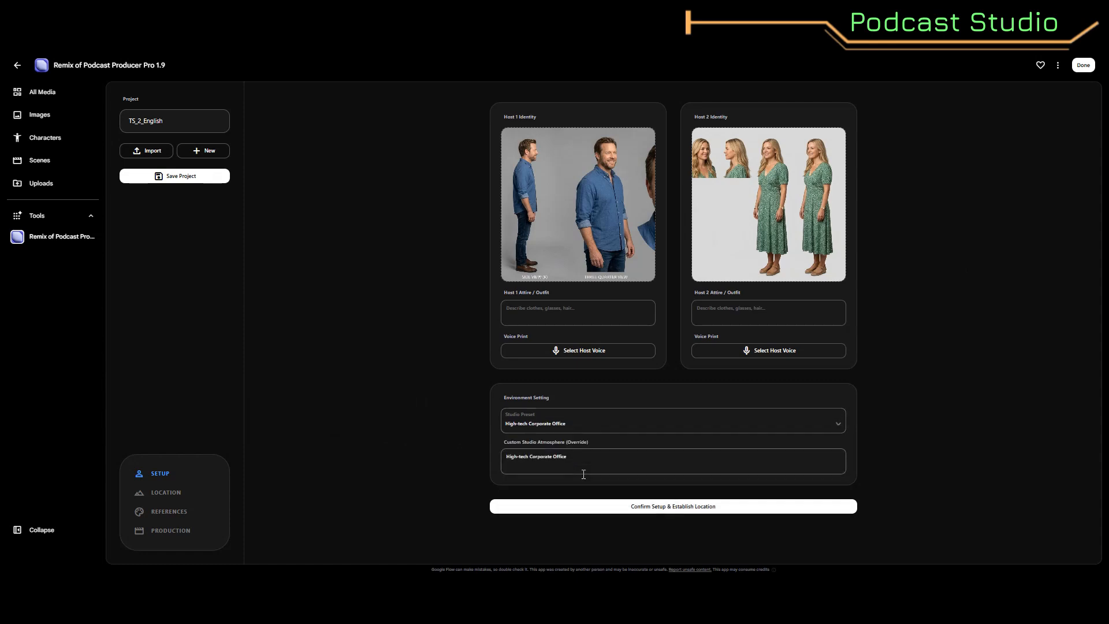
left_click(687, 507)
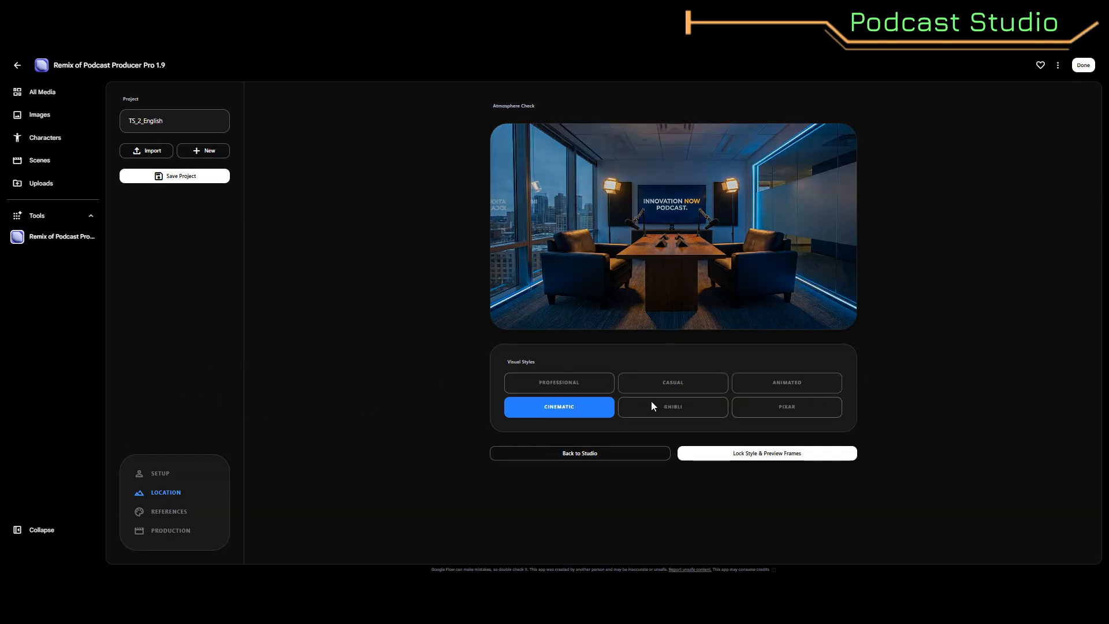
- Add the Professional, Casual and Animated visual styles alongside Cinematic, and lock the style to preview frames
left_click(590, 385)
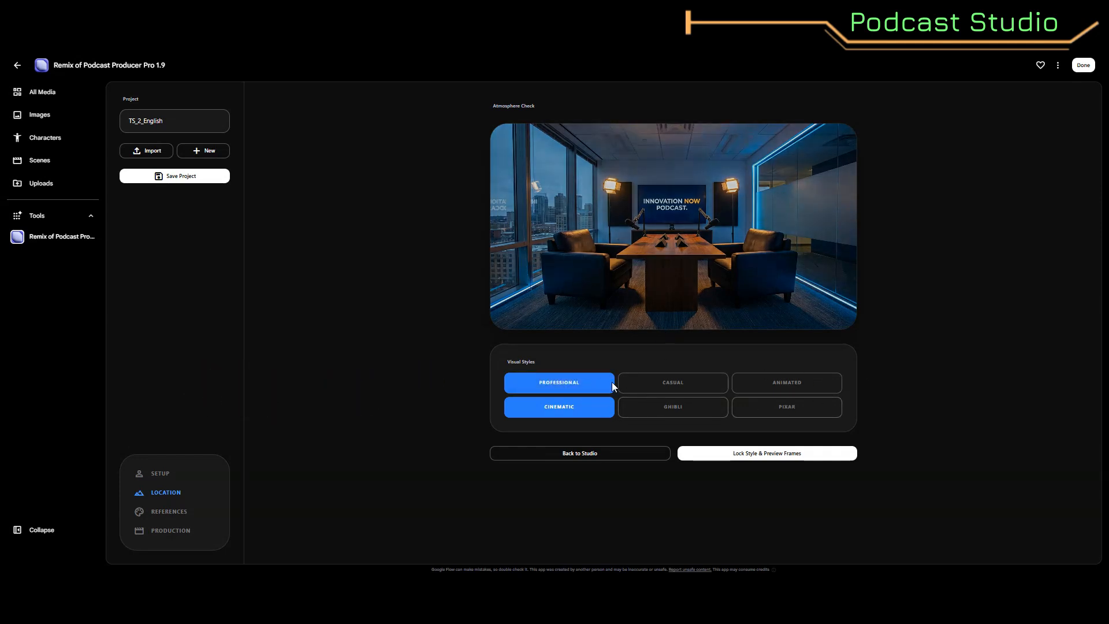
left_click(682, 383)
left_click(800, 388)
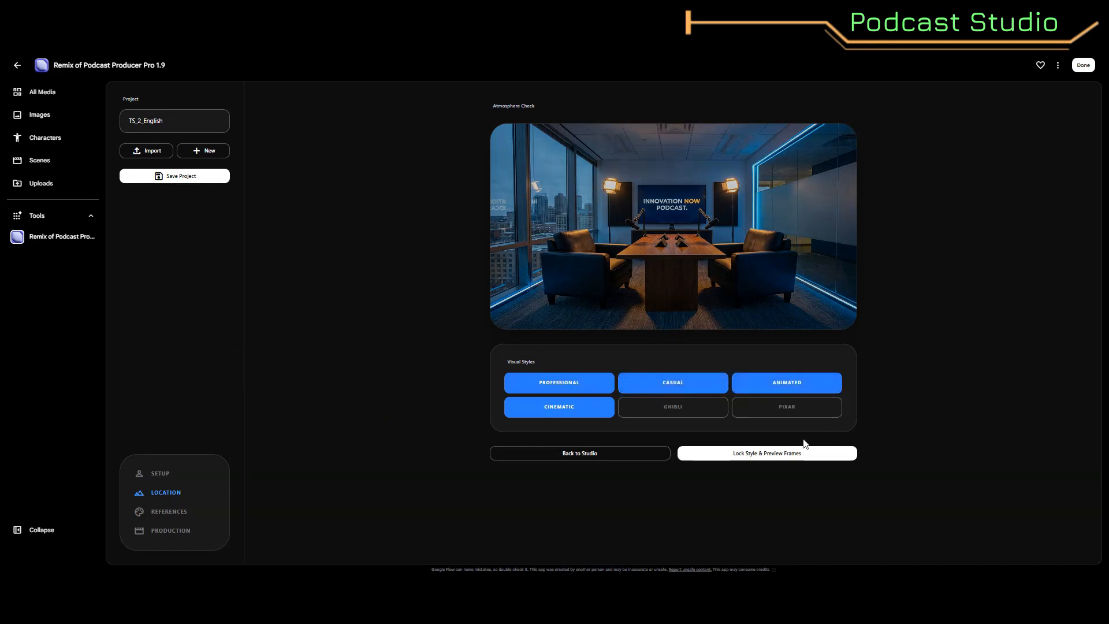
left_click(751, 454)
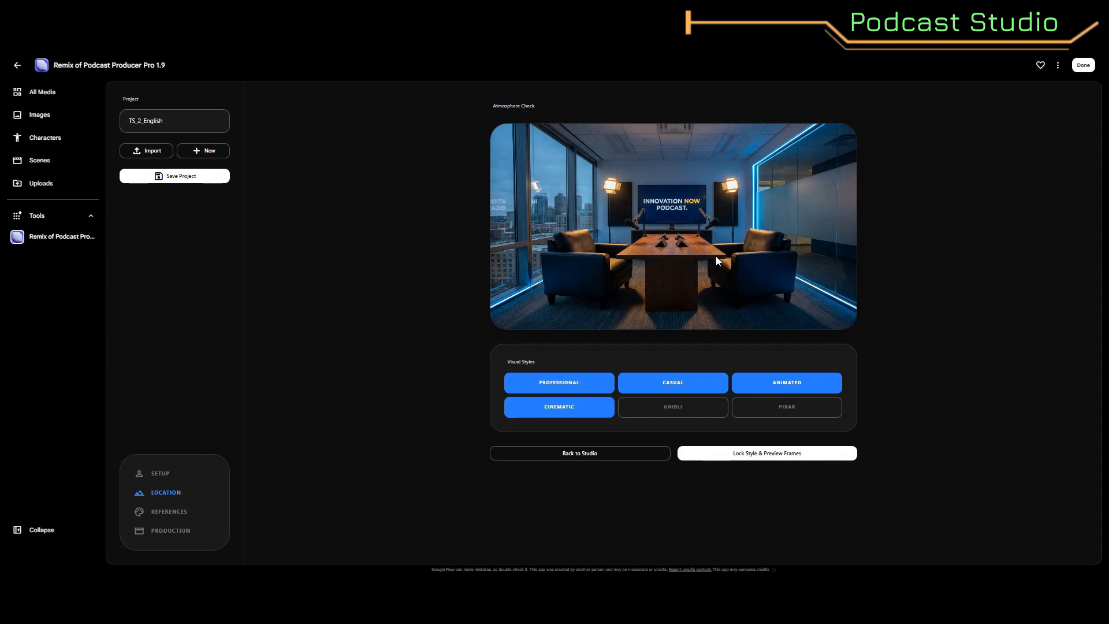
left_click(763, 453)
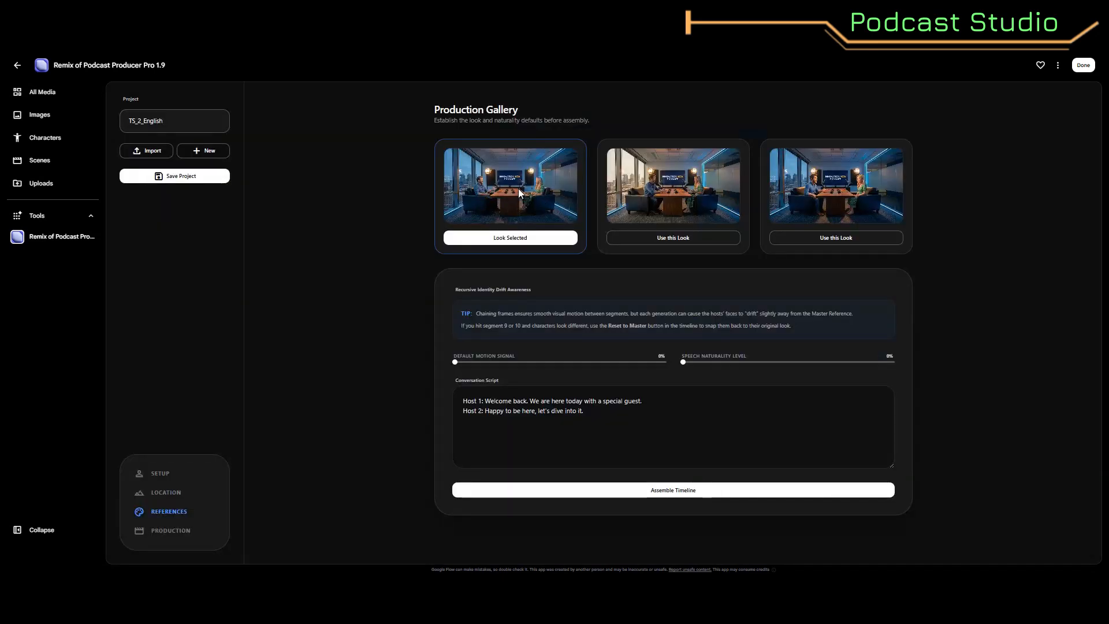
- Use the second look in the production gallery and assemble the timeline from the four-line FOMO trading script
left_click(446, 194)
left_click(1000, 273)
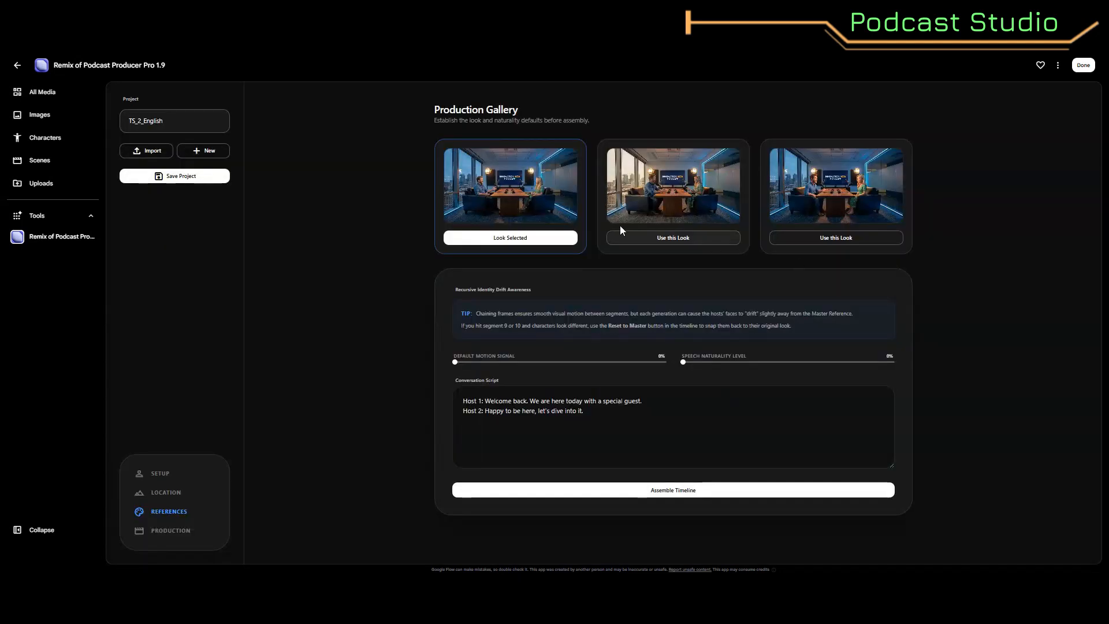
left_click(651, 238)
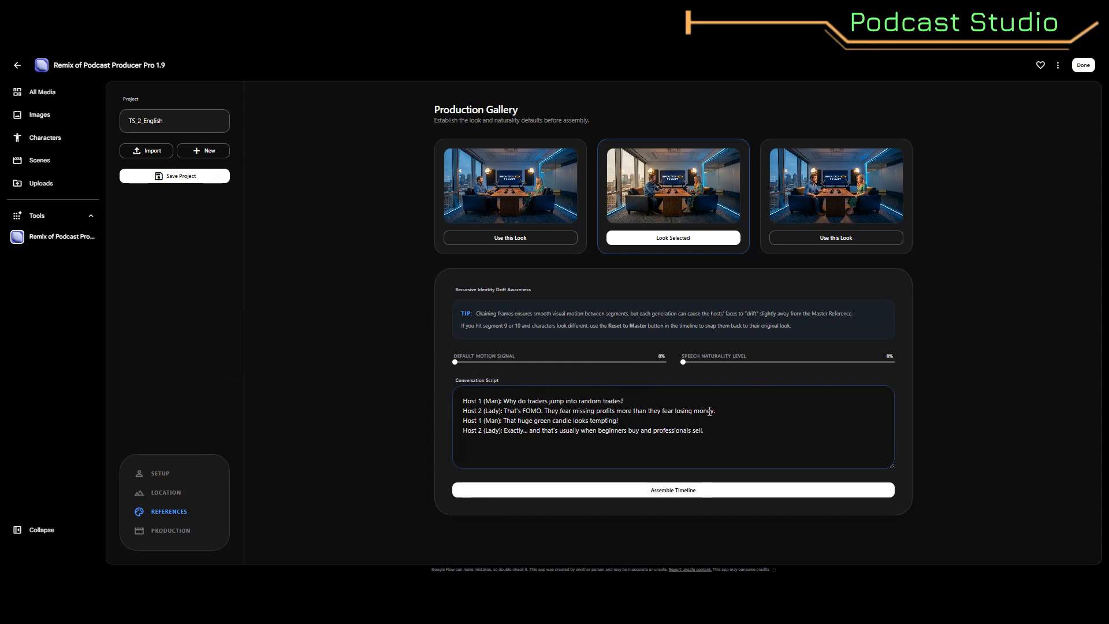
left_click(668, 425)
left_click(704, 490)
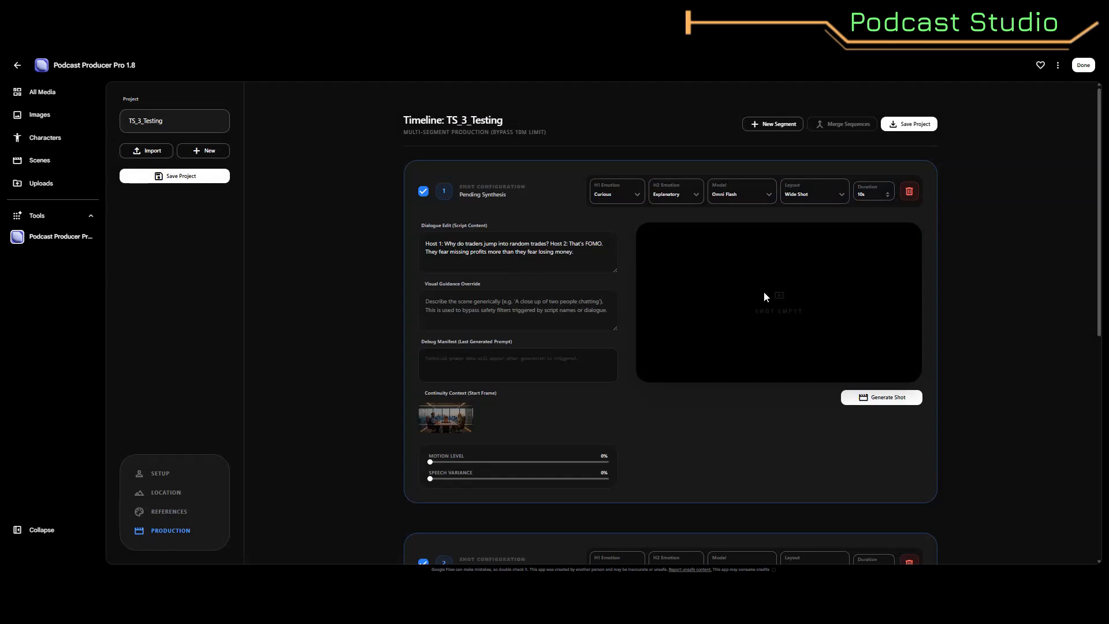
- Set the first shot's duration to 8 s and generate the shot from its existing dialogue
scroll(995, 259, "down", 3)
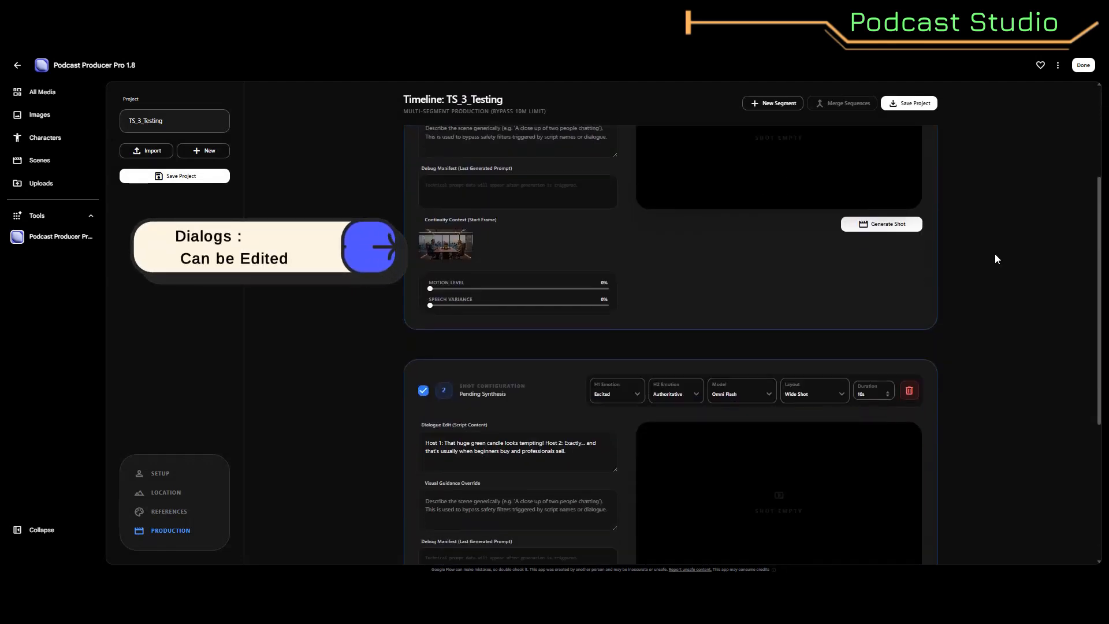
scroll(994, 258, "up", 3)
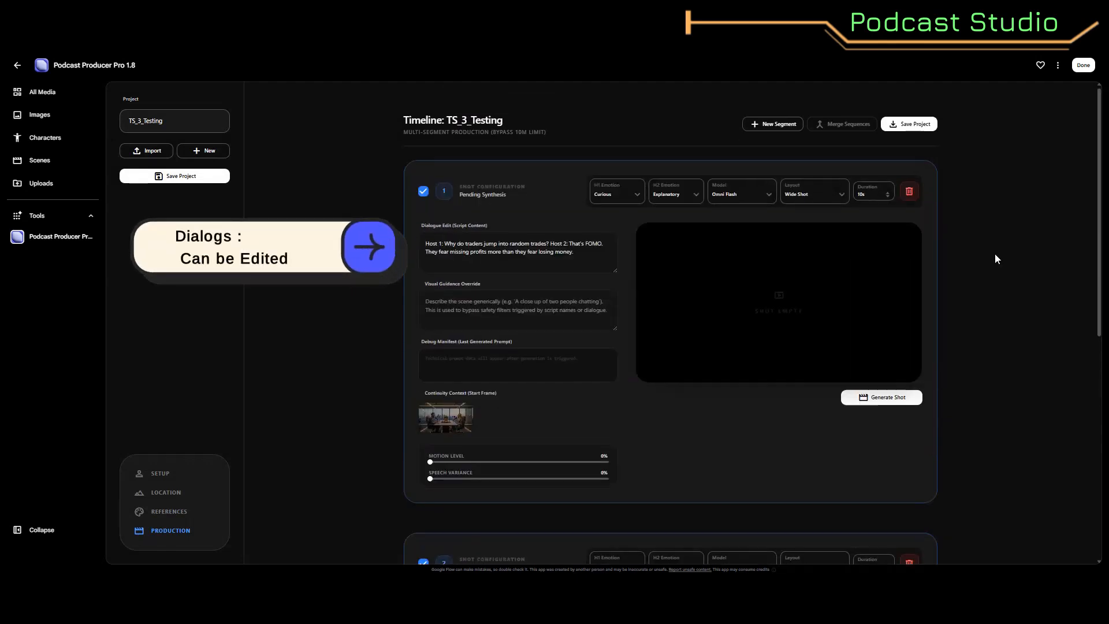
left_click(554, 304)
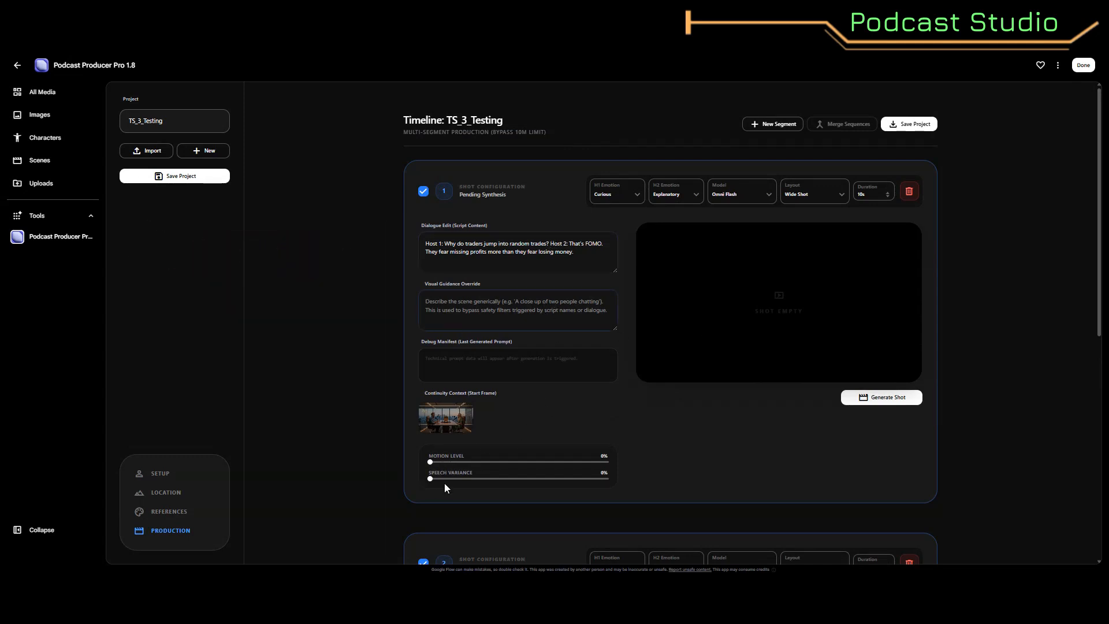
scroll(683, 442, "down", 6)
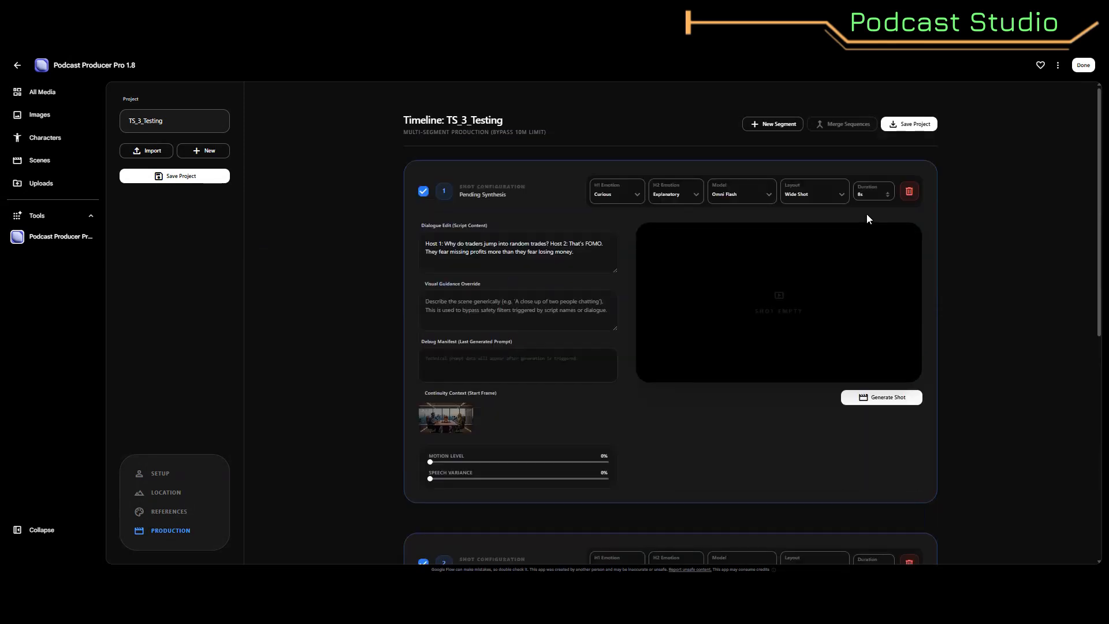
scroll(787, 330, "down", 5)
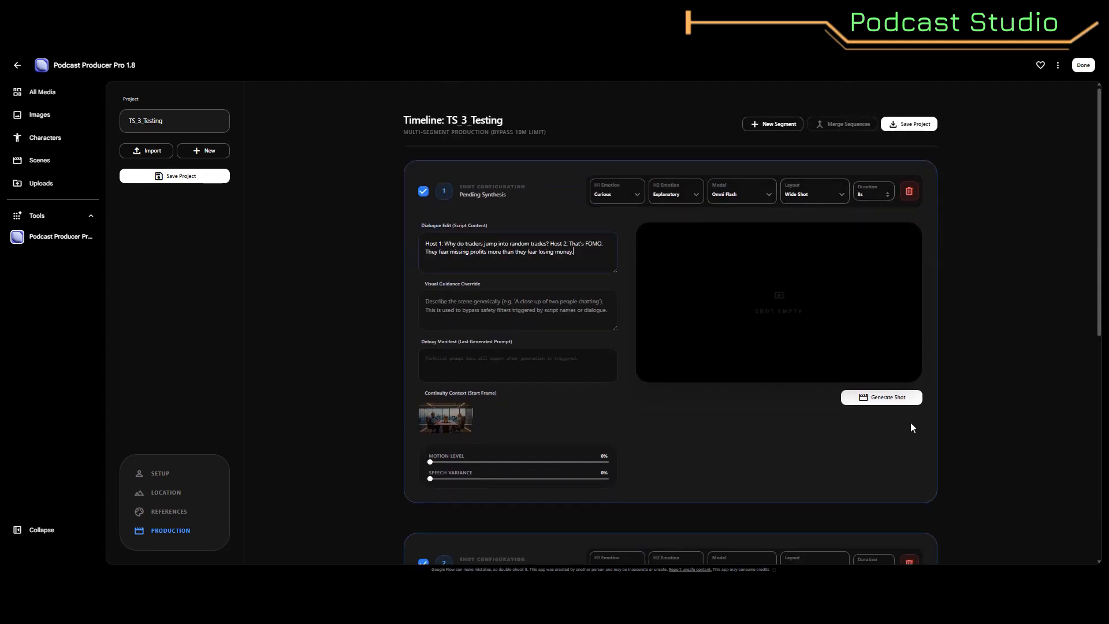
left_click(893, 400)
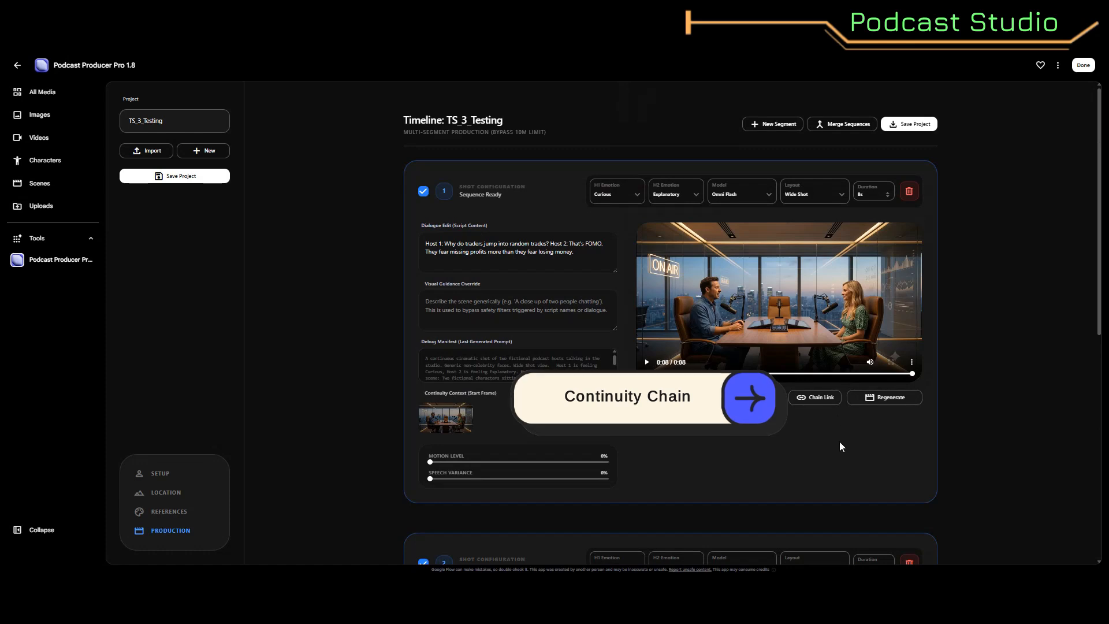
- Chain-link the first shot to the second for continuity, and generate the second shot
left_click(815, 397)
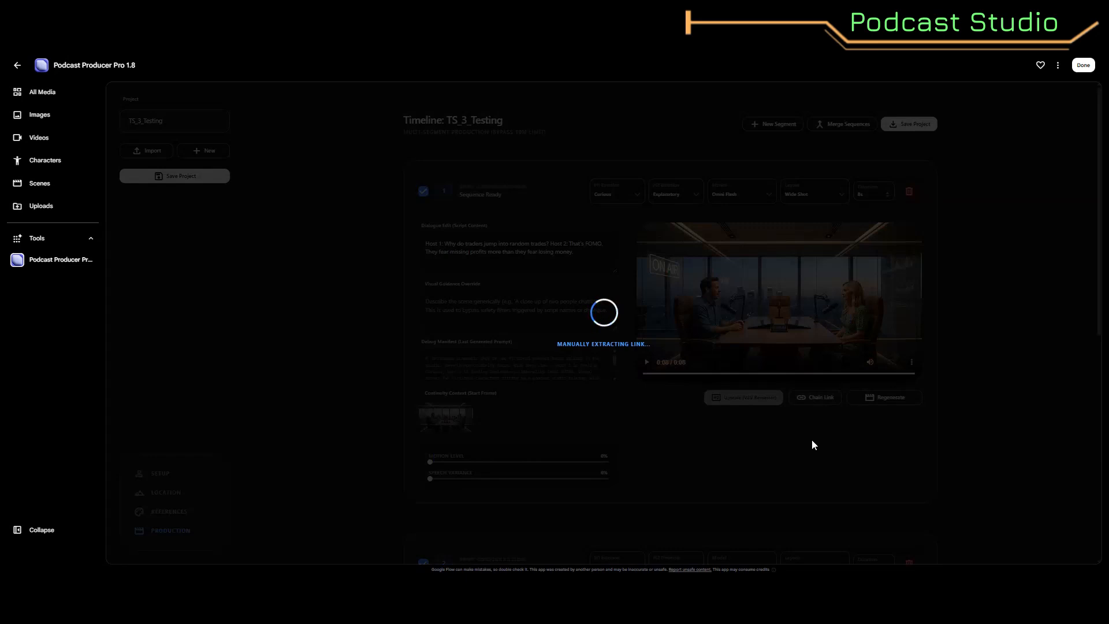
scroll(996, 373, "up", 3)
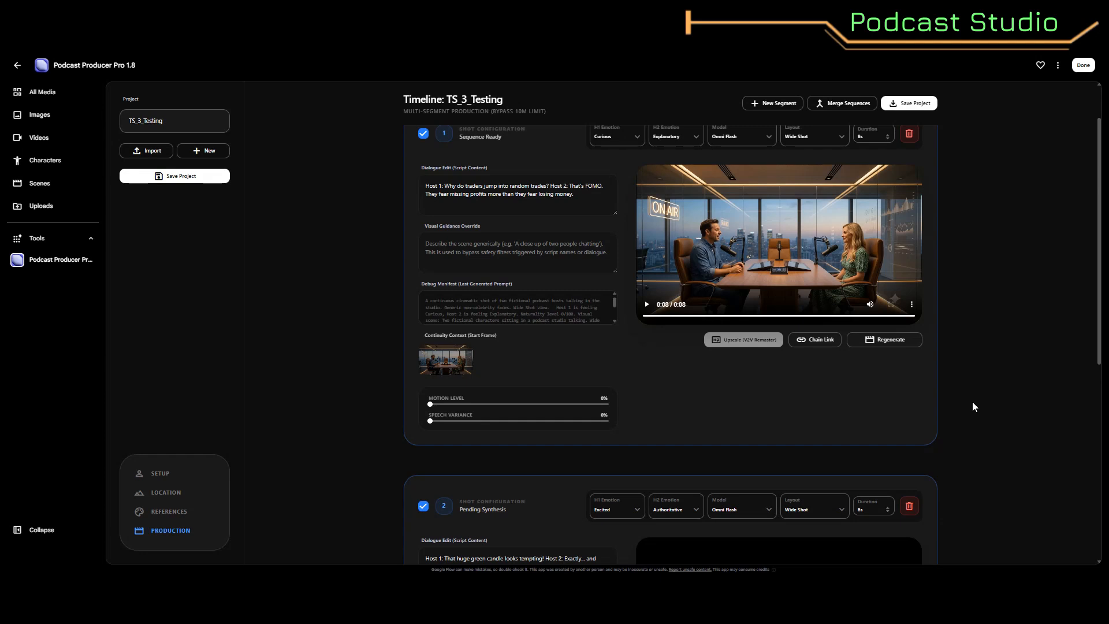
scroll(972, 407, "down", 6)
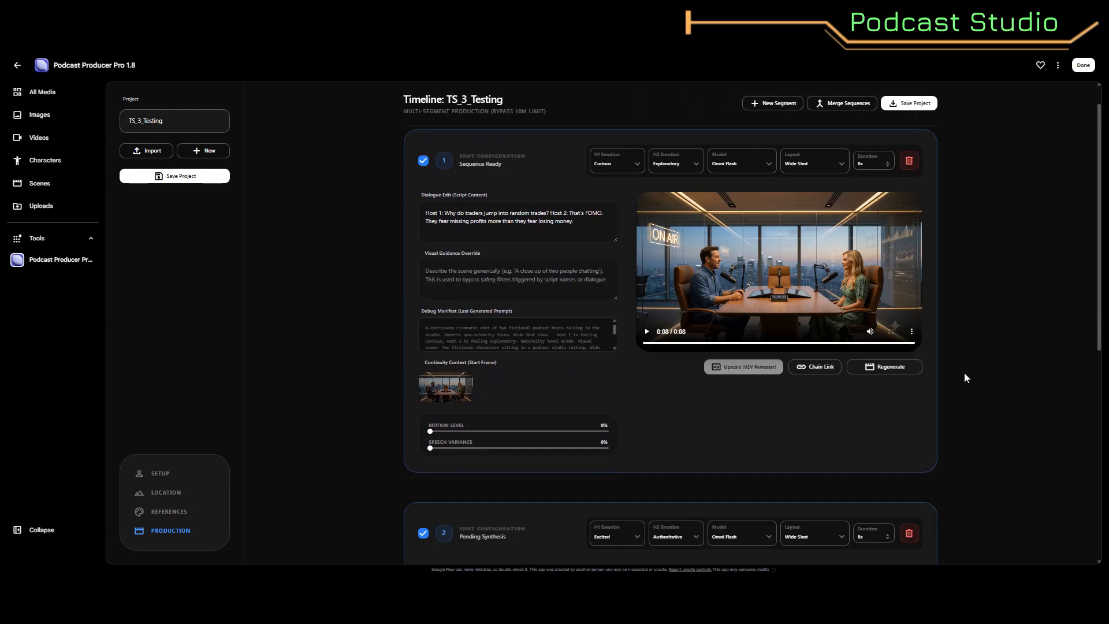
scroll(964, 378, "down", 5)
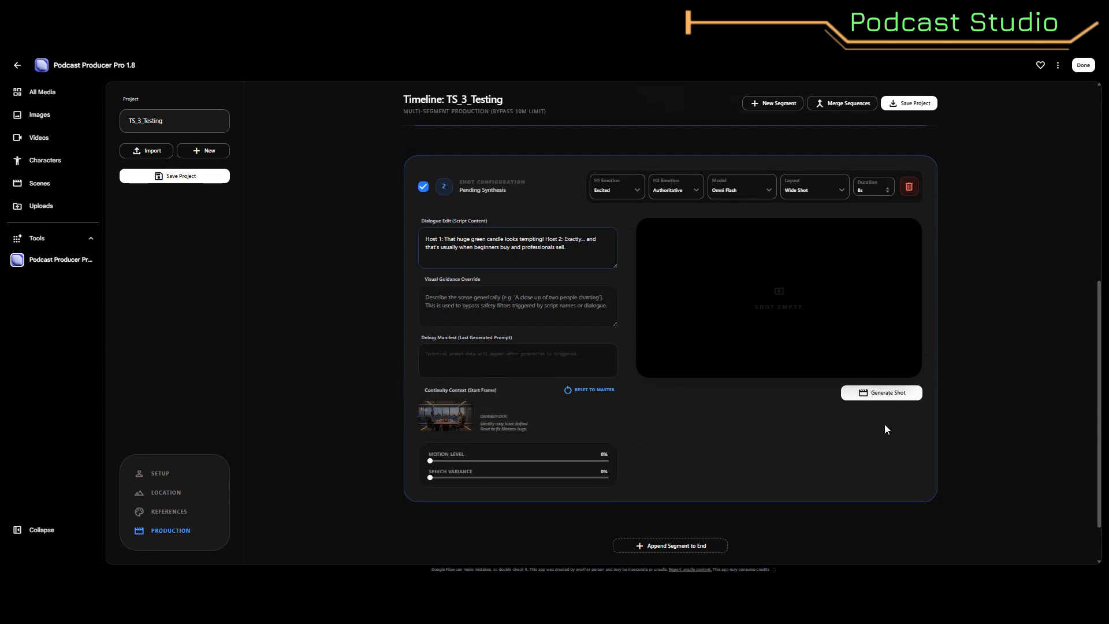
left_click(882, 394)
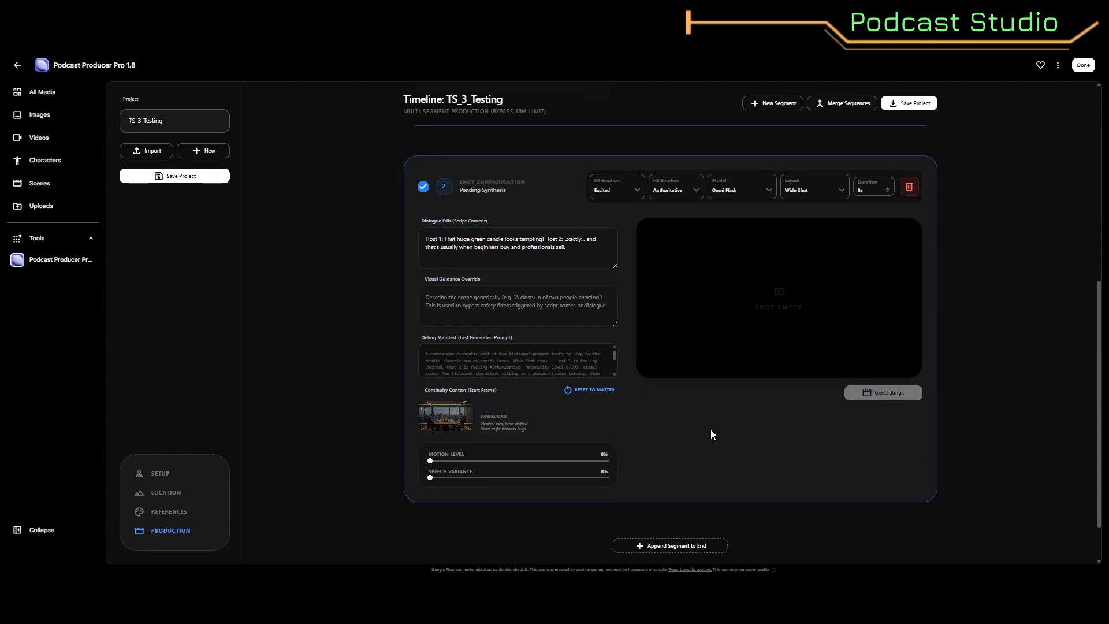
scroll(767, 462, "down", 1)
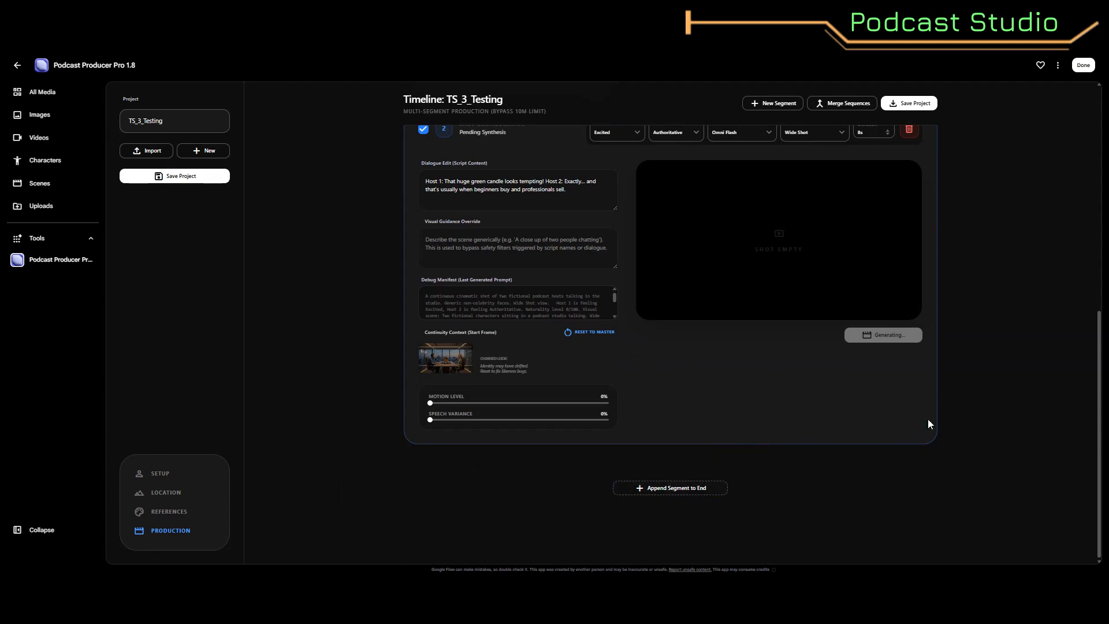
scroll(940, 413, "up", 7)
scroll(968, 327, "down", 7)
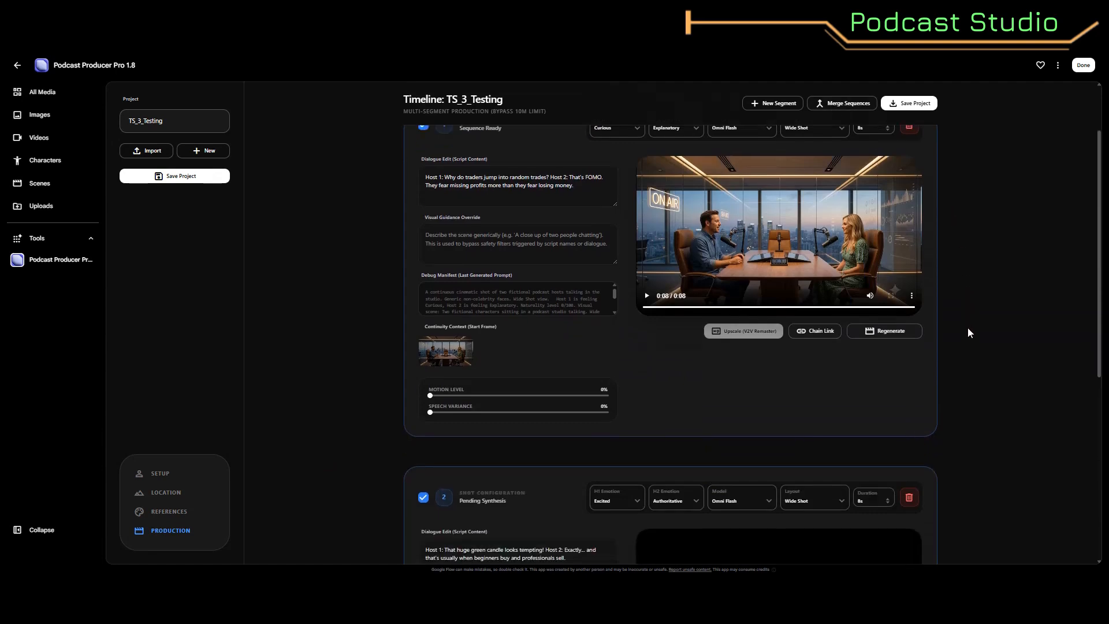
scroll(757, 421, "up", 5)
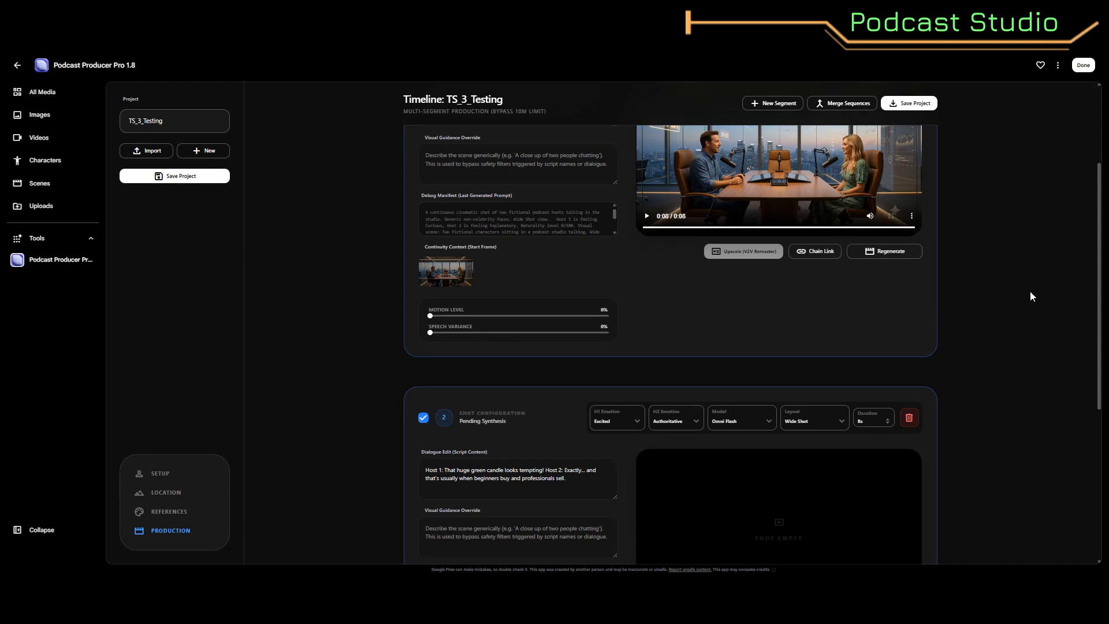
scroll(1034, 295, "down", 3)
scroll(1027, 290, "down", 1)
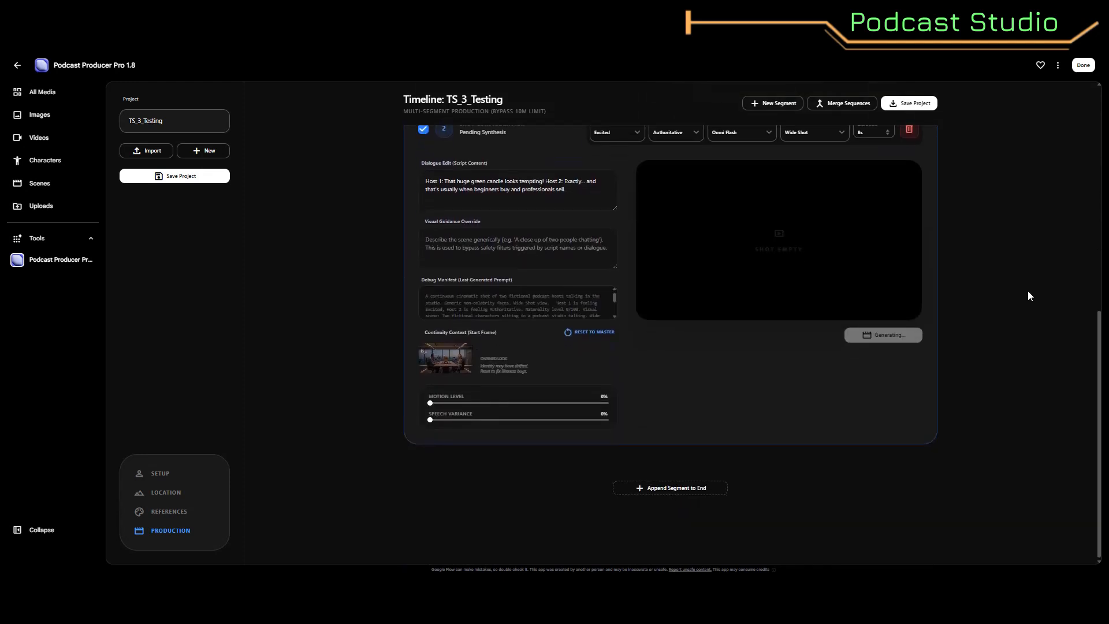
scroll(1024, 296, "up", 5)
scroll(1025, 297, "up", 1)
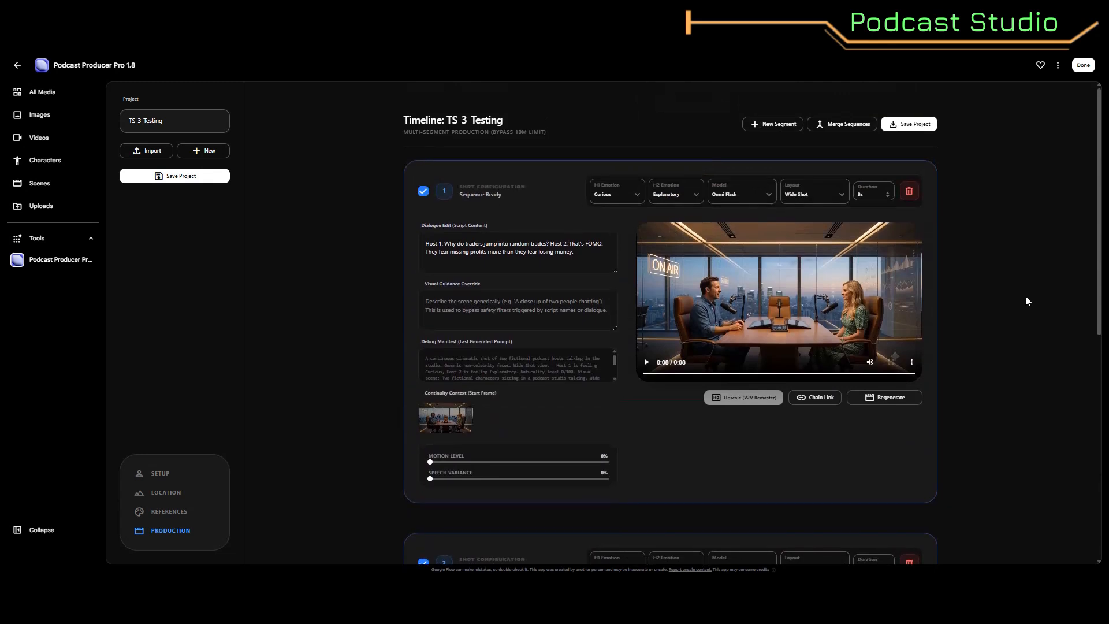